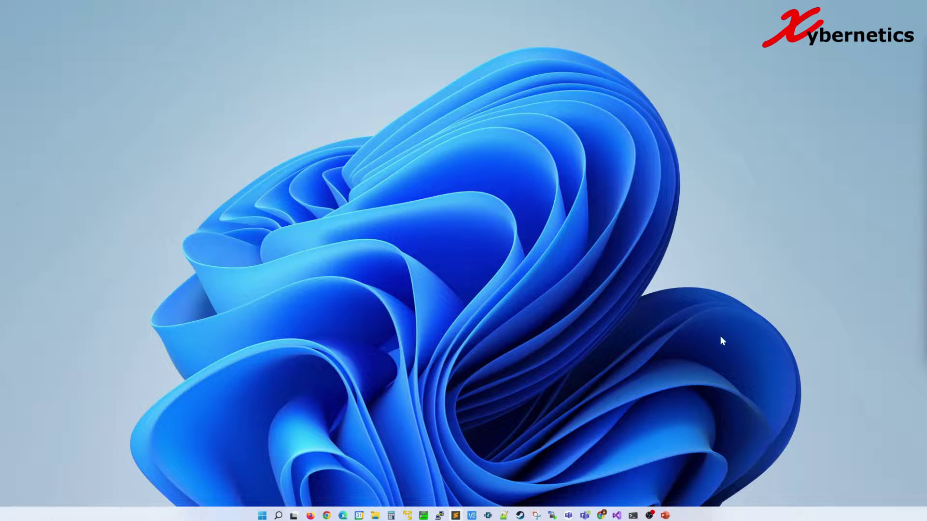
- Bring up the slide showing the no-hosted-parallelism pipeline error
{"action": "left_click", "coordinate": [666, 516]}
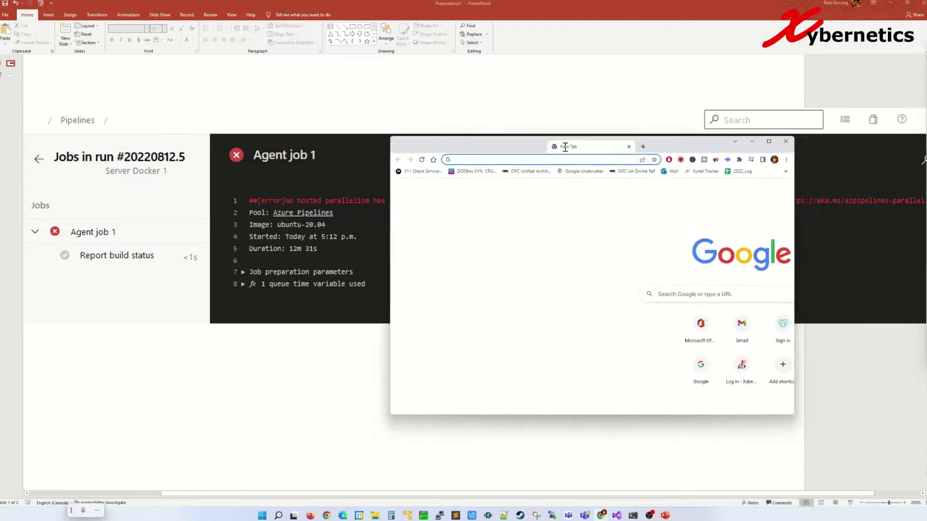
- Load the pasted aka.ms parallelism request link in the repositioned Chrome window
{"action": "mouse_move", "coordinate": [550, 145]}
{"action": "left_mouse_down"}
{"action": "mouse_move", "coordinate": [490, 154]}
{"action": "mouse_move", "coordinate": [433, 142]}
{"action": "left_mouse_up"}
{"action": "left_click", "coordinate": [458, 158]}
{"action": "left_click", "coordinate": [440, 161]}
{"action": "type", "text": "https://aka.ms/azpipelines-parallelism-request"}
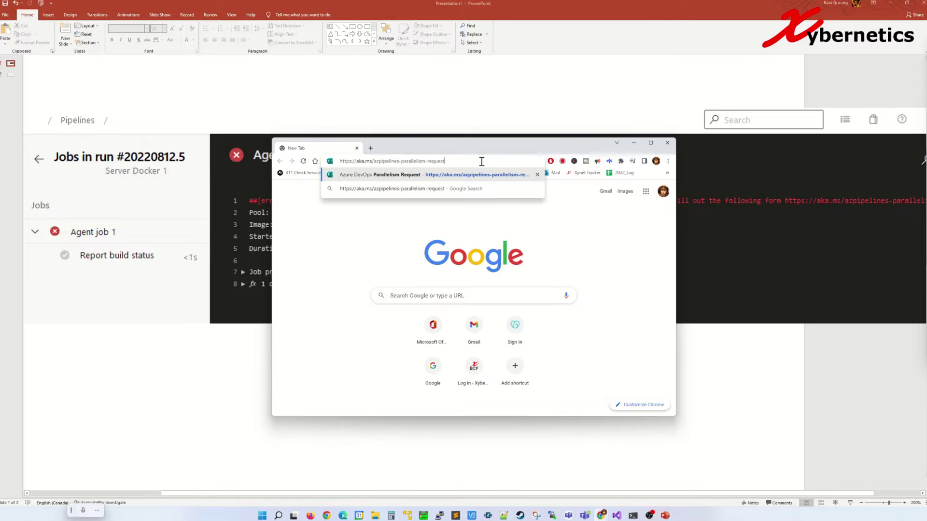
{"action": "key", "text": "Return"}
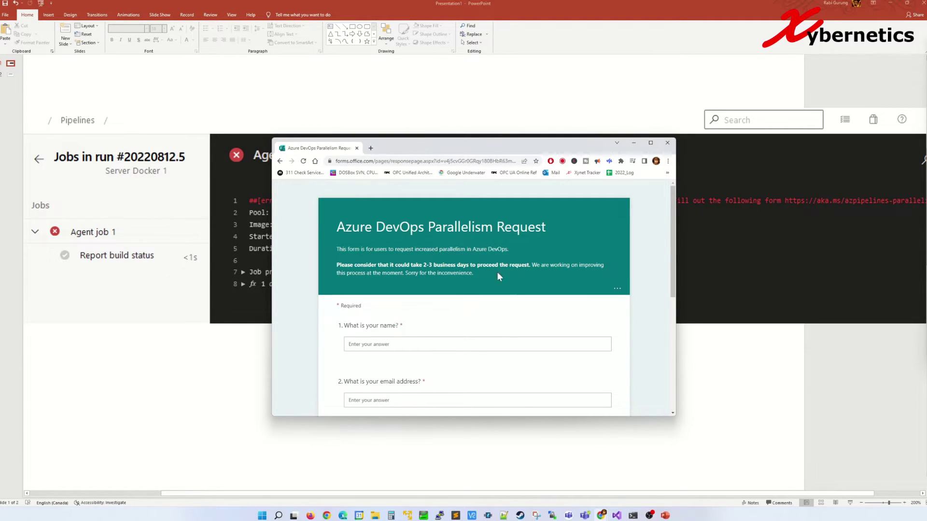
{"action": "scroll", "coordinate": [449, 305], "scroll_direction": "down", "scroll_amount": 1}
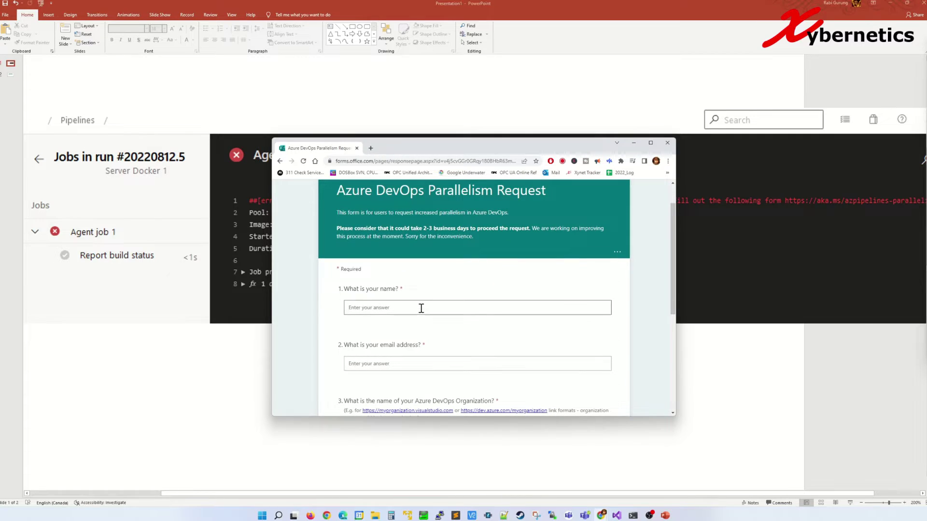
- Select Private projects on the parallelism request form after visiting the email and organization fields
{"action": "left_click", "coordinate": [442, 363]}
{"action": "scroll", "coordinate": [464, 340], "scroll_direction": "down", "scroll_amount": 1}
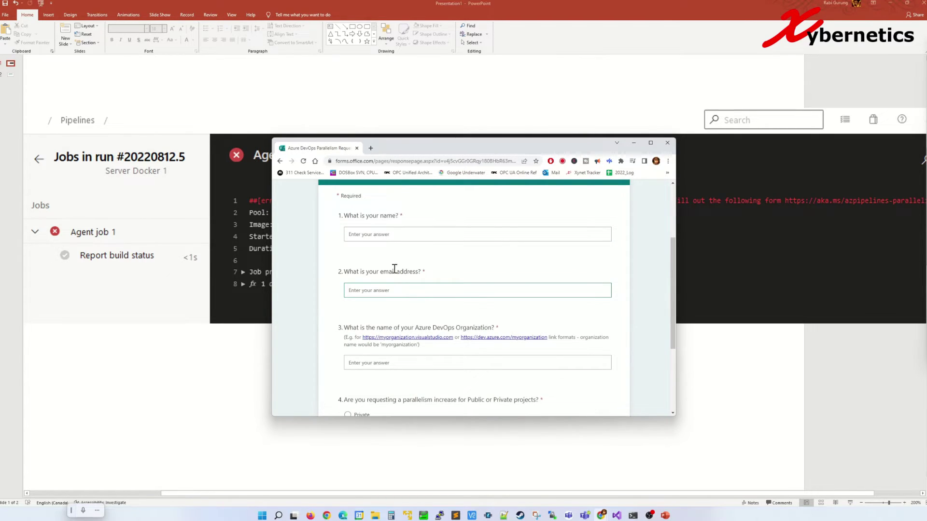
{"action": "scroll", "coordinate": [446, 304], "scroll_direction": "down", "scroll_amount": 2}
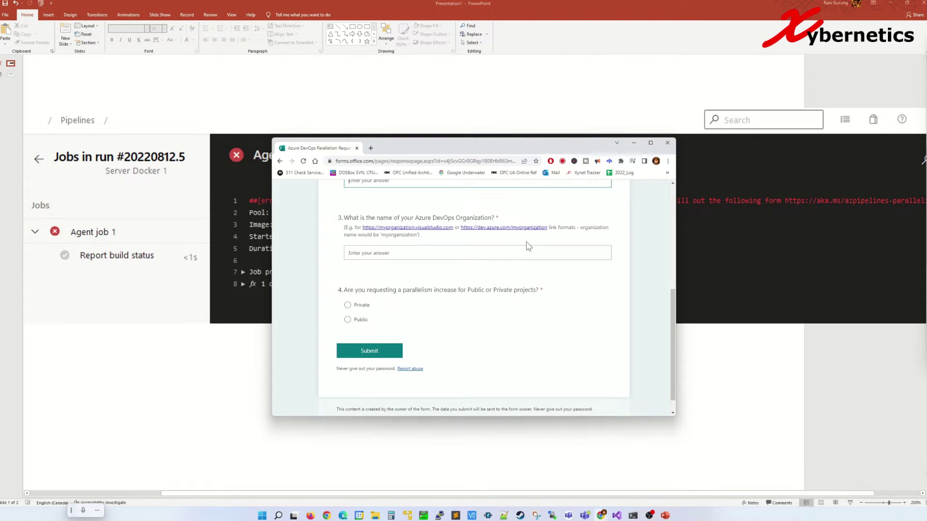
{"action": "left_click", "coordinate": [465, 252]}
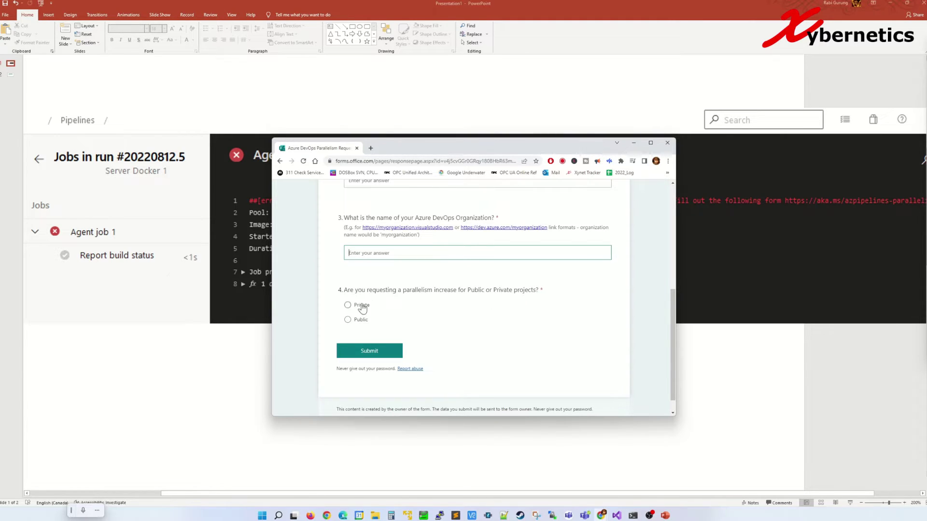
{"action": "left_click", "coordinate": [348, 306]}
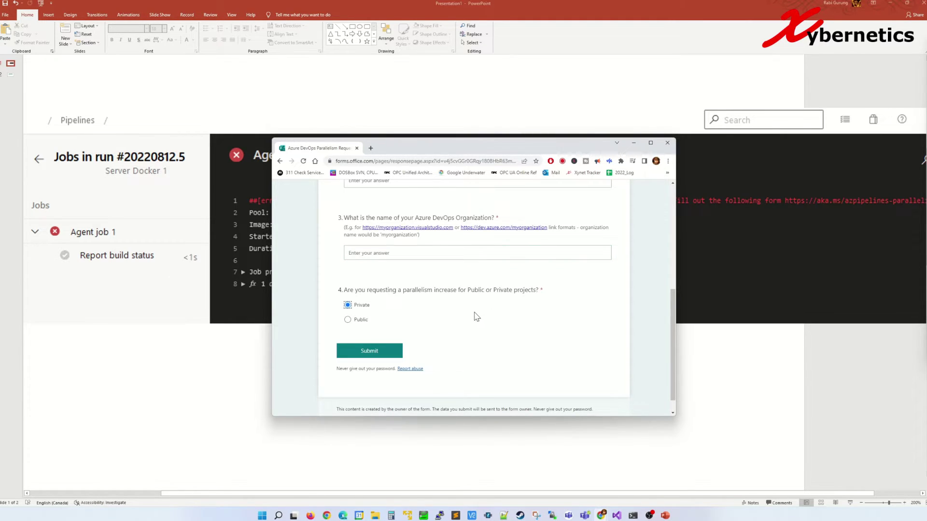
{"action": "scroll", "coordinate": [478, 326], "scroll_direction": "up", "scroll_amount": 5}
{"action": "scroll", "coordinate": [483, 328], "scroll_direction": "up", "scroll_amount": 1}
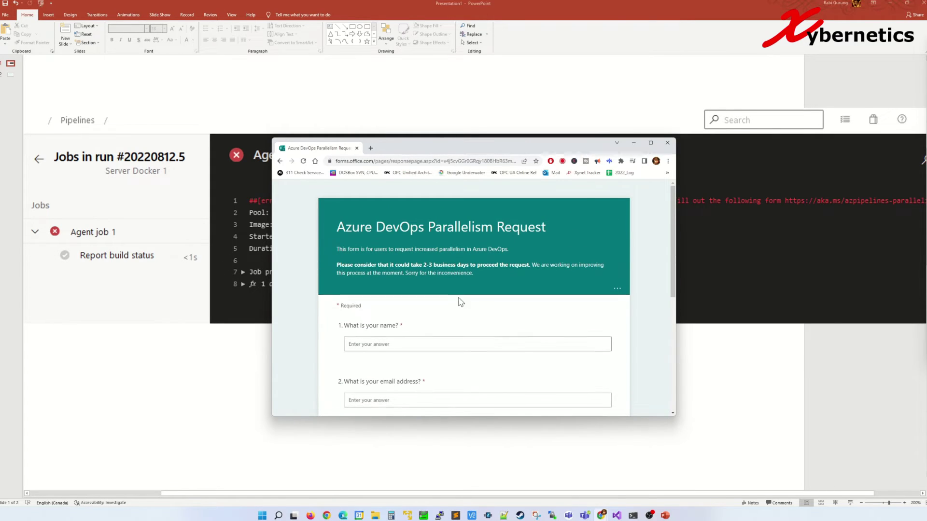
{"action": "left_click_drag", "start_coordinate": [424, 265], "coordinate": [526, 267]}
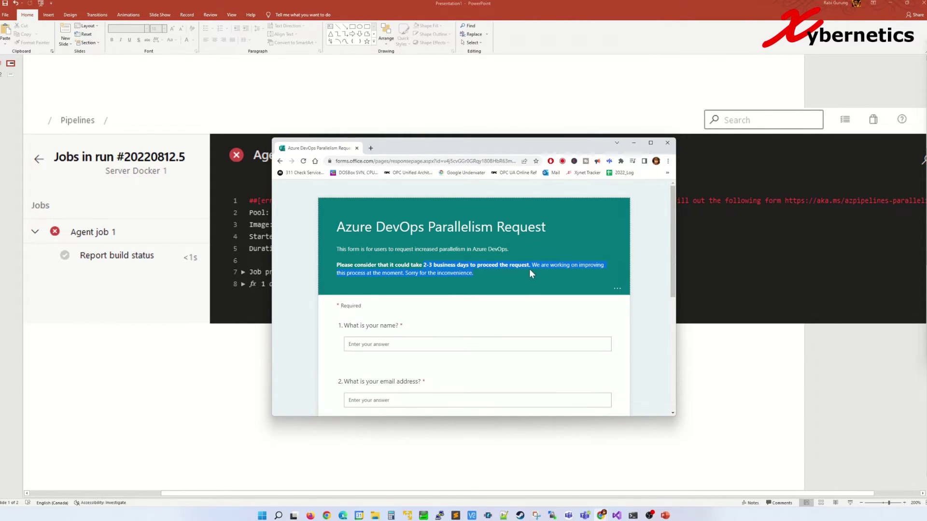
{"action": "left_click", "coordinate": [530, 289]}
{"action": "scroll", "coordinate": [515, 307], "scroll_direction": "down", "scroll_amount": 2}
{"action": "scroll", "coordinate": [515, 306], "scroll_direction": "down", "scroll_amount": 5}
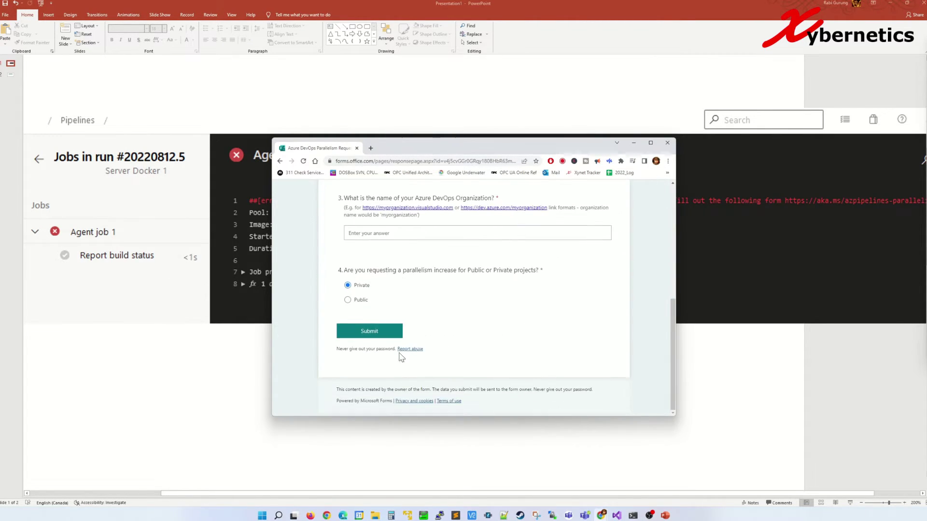
- Close the form window and advance to the submission confirmation slide
{"action": "left_click", "coordinate": [666, 144]}
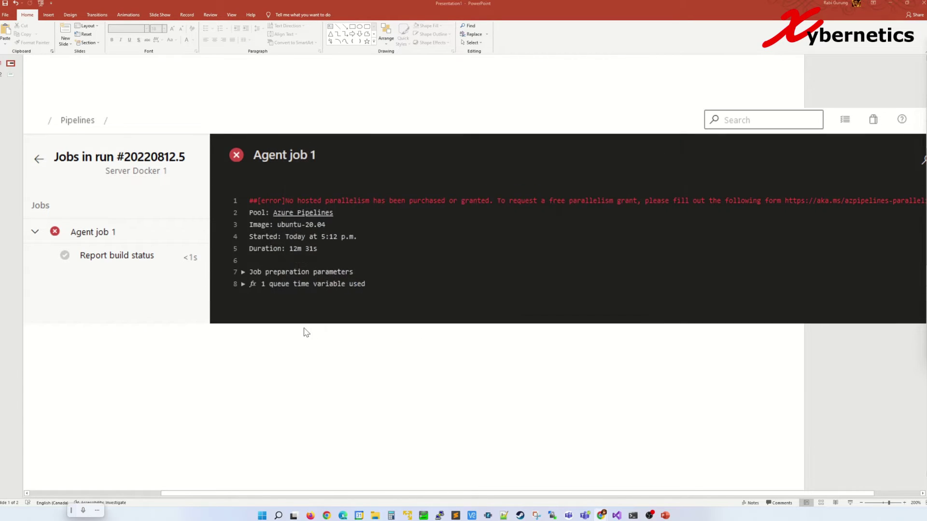
{"action": "key", "text": "Page_Down"}
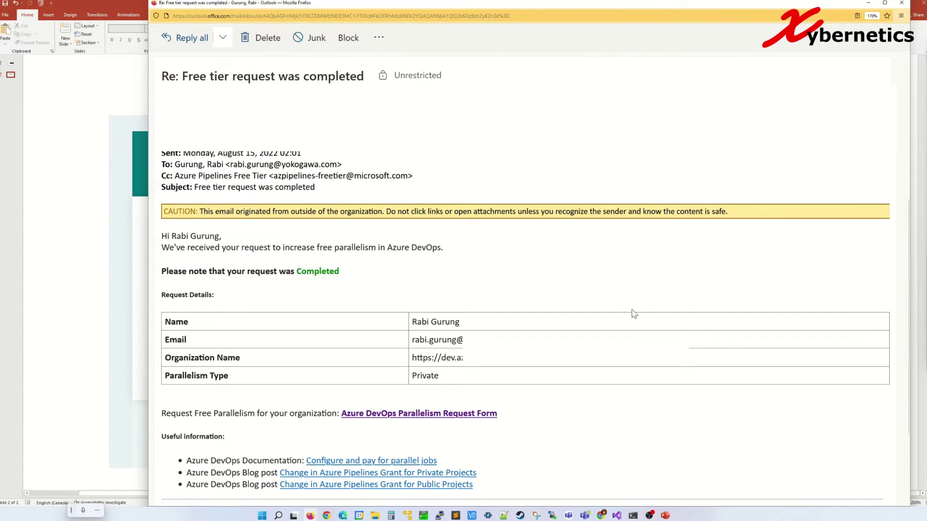
- Highlight 'Completed' in the free-tier request email, then close the email and form windows
{"action": "double_click", "coordinate": [318, 271]}
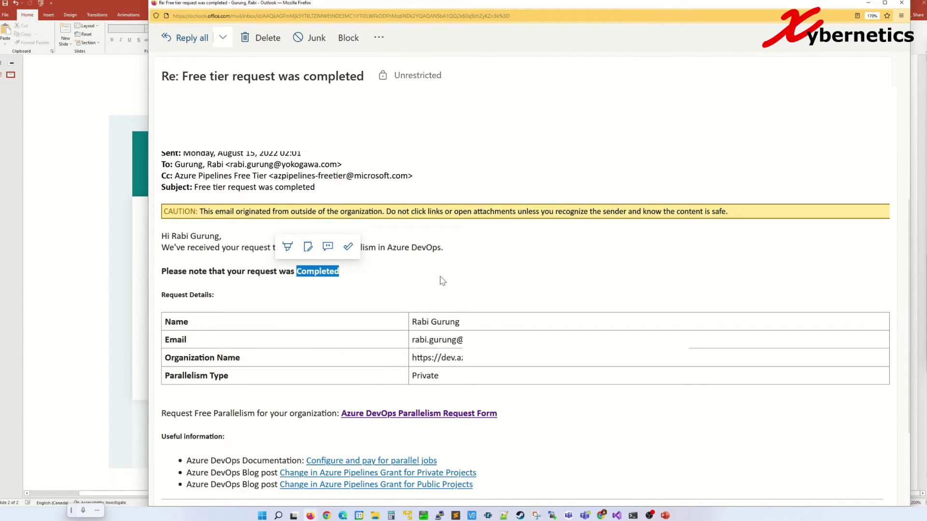
{"action": "left_click", "coordinate": [871, 4]}
{"action": "left_click", "coordinate": [870, 3]}
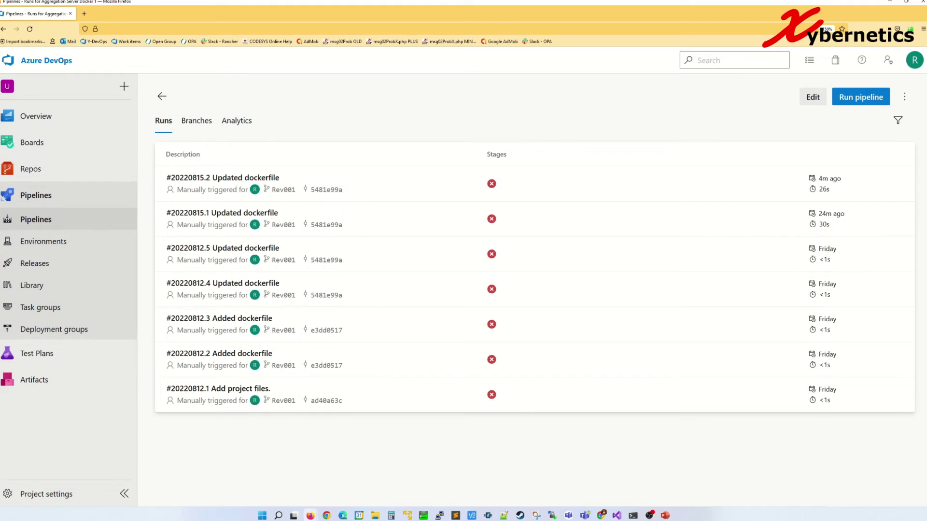
- Start a new pipeline run from the runs page and view Agent job 1's log for #20220815.3
{"action": "left_click", "coordinate": [311, 516]}
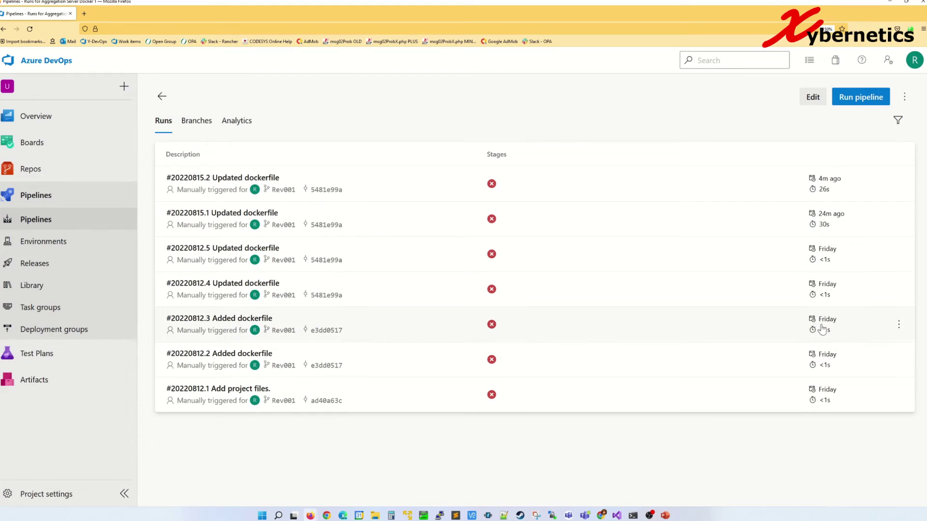
{"action": "left_click", "coordinate": [857, 100]}
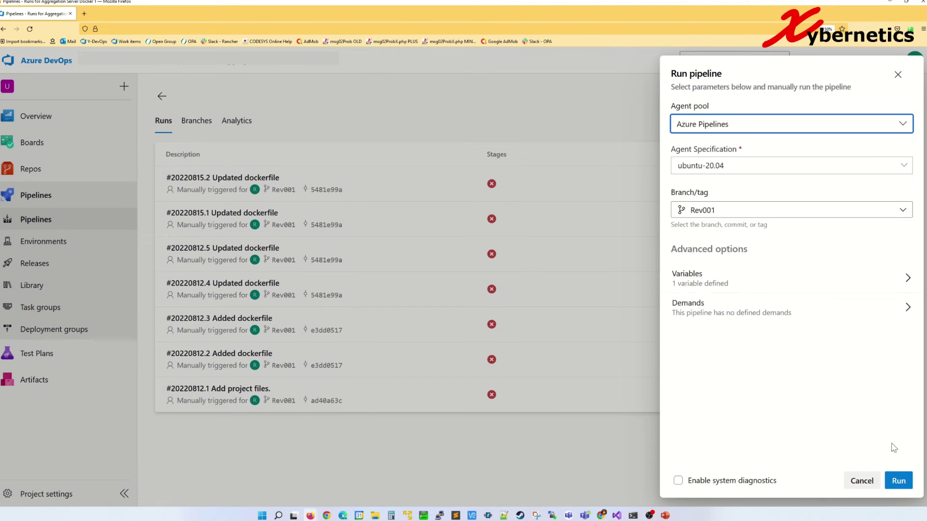
{"action": "left_click", "coordinate": [903, 478]}
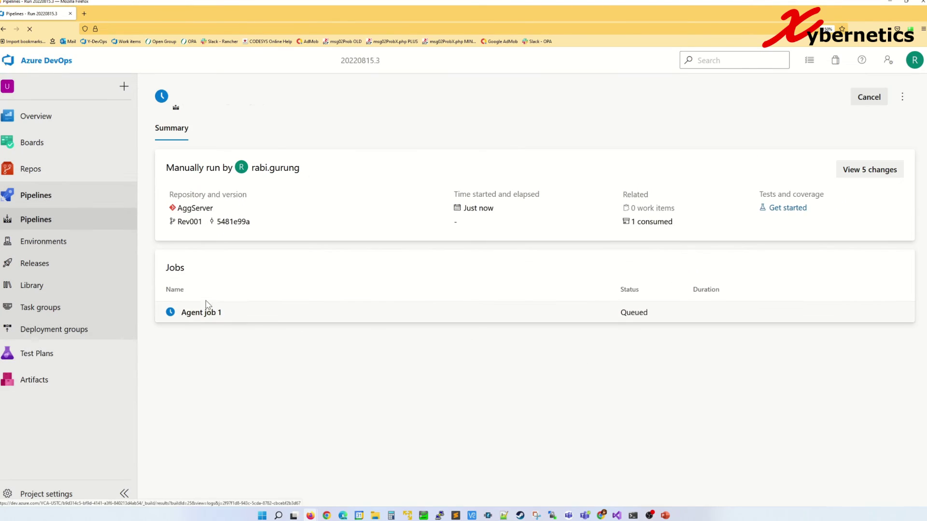
{"action": "left_click", "coordinate": [272, 312]}
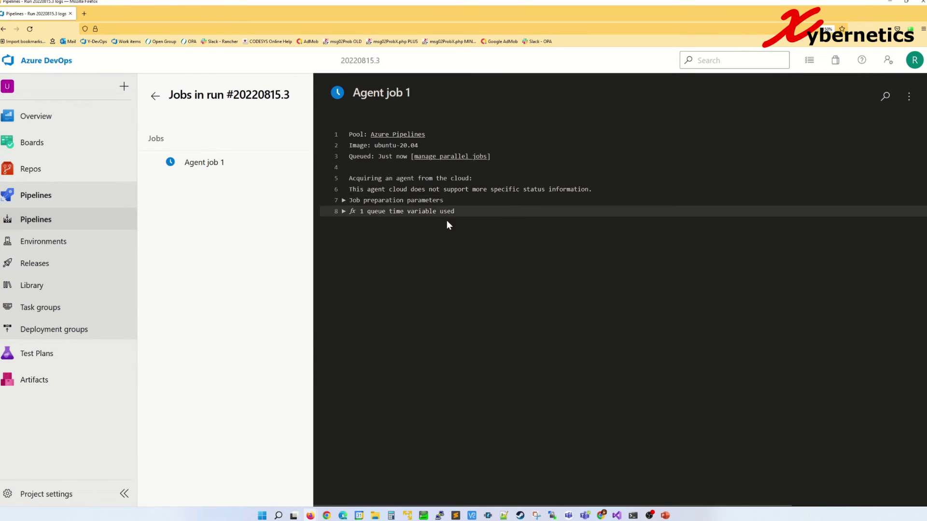